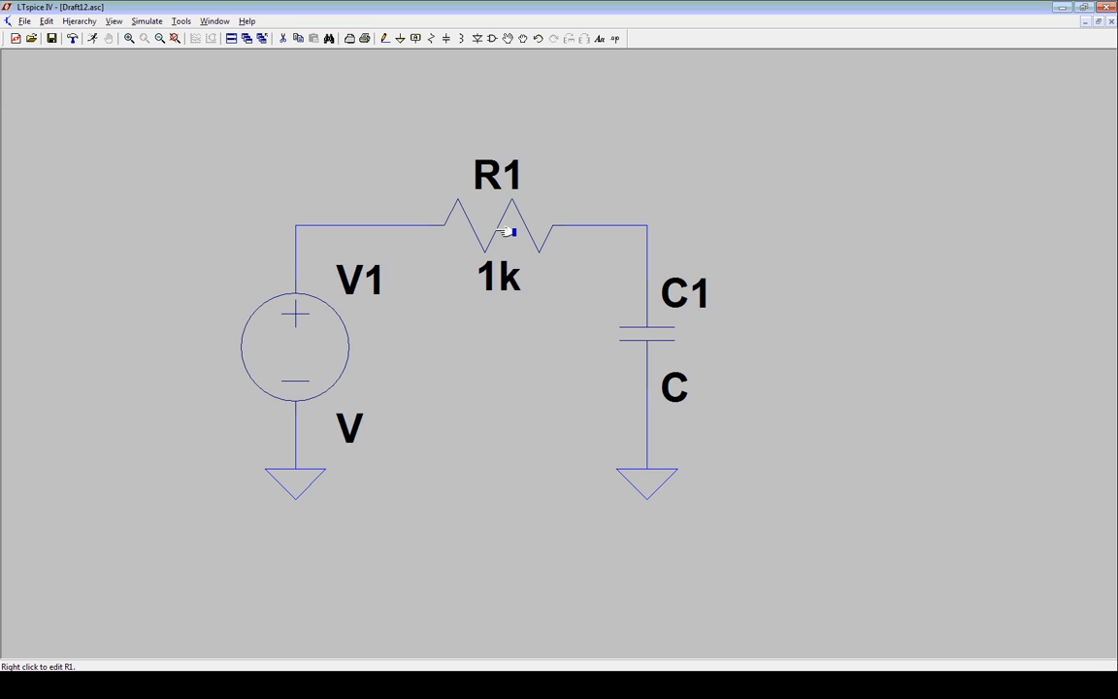
Step: Keep resistor R1's existing resistance and set capacitor C1's value to 100n
right_click(506, 231)
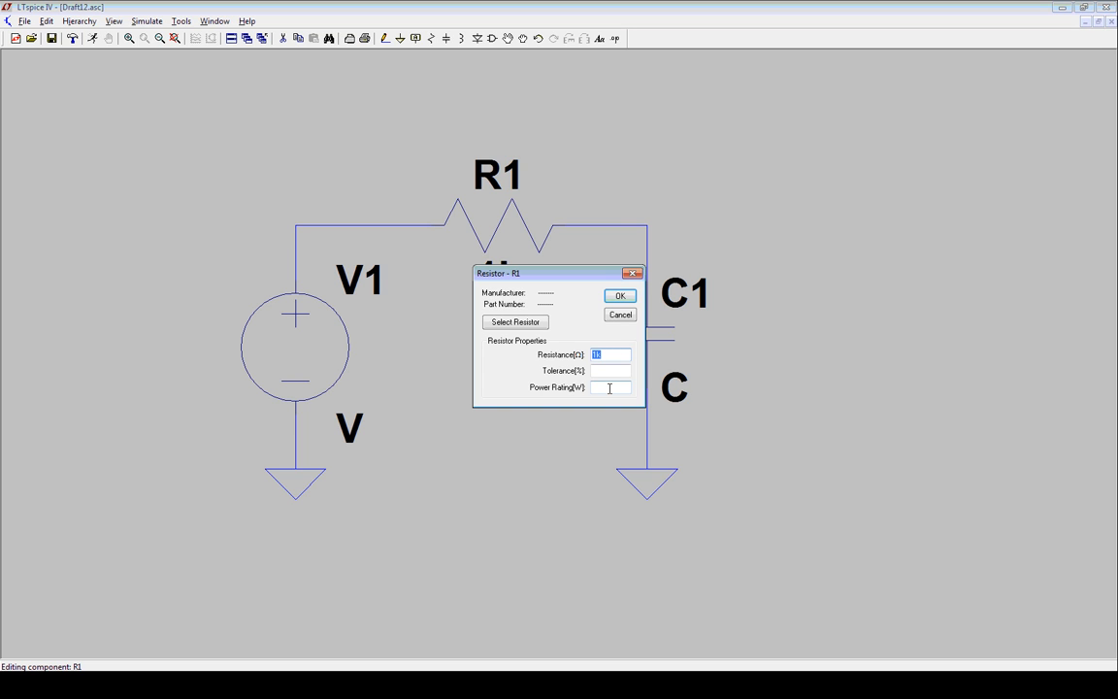
left_click(620, 295)
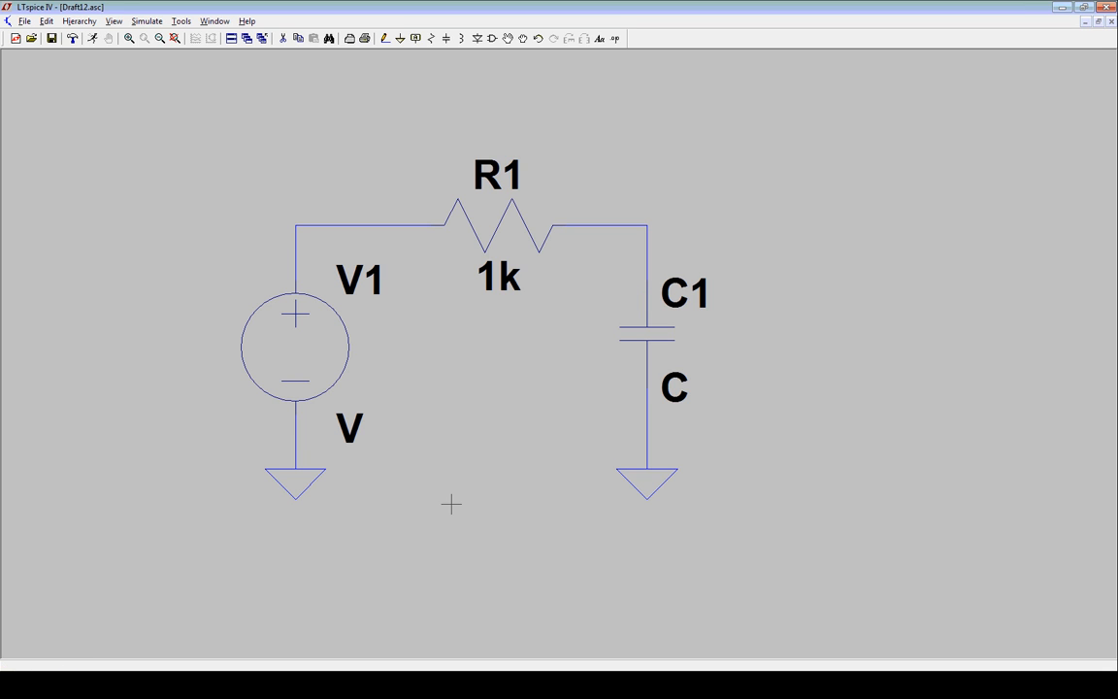
right_click(673, 387)
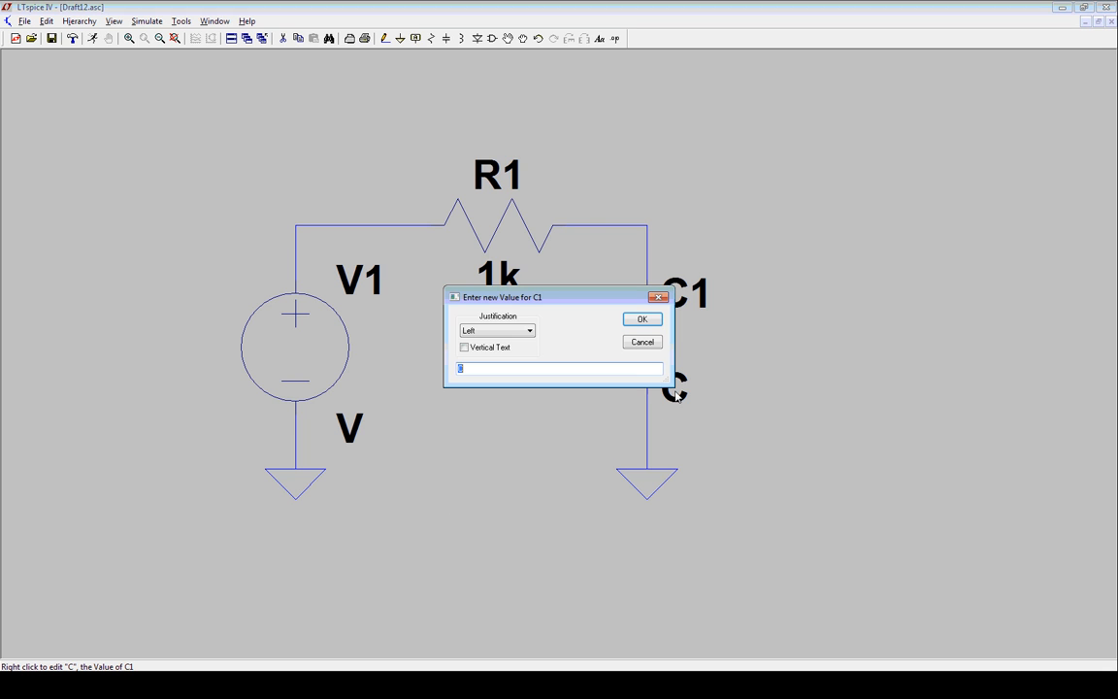
type("100n")
left_click(642, 319)
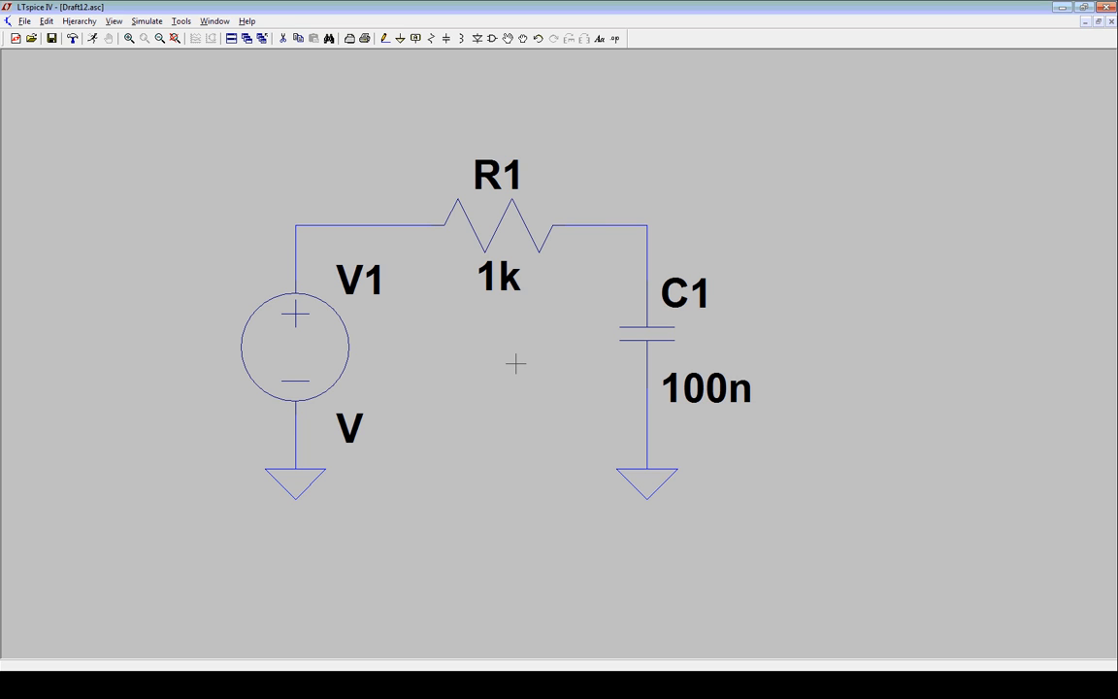
Step: Configure voltage source V1 as a SINE function with an amplitude of 5 V and a frequency of 100 Hz
right_click(310, 344)
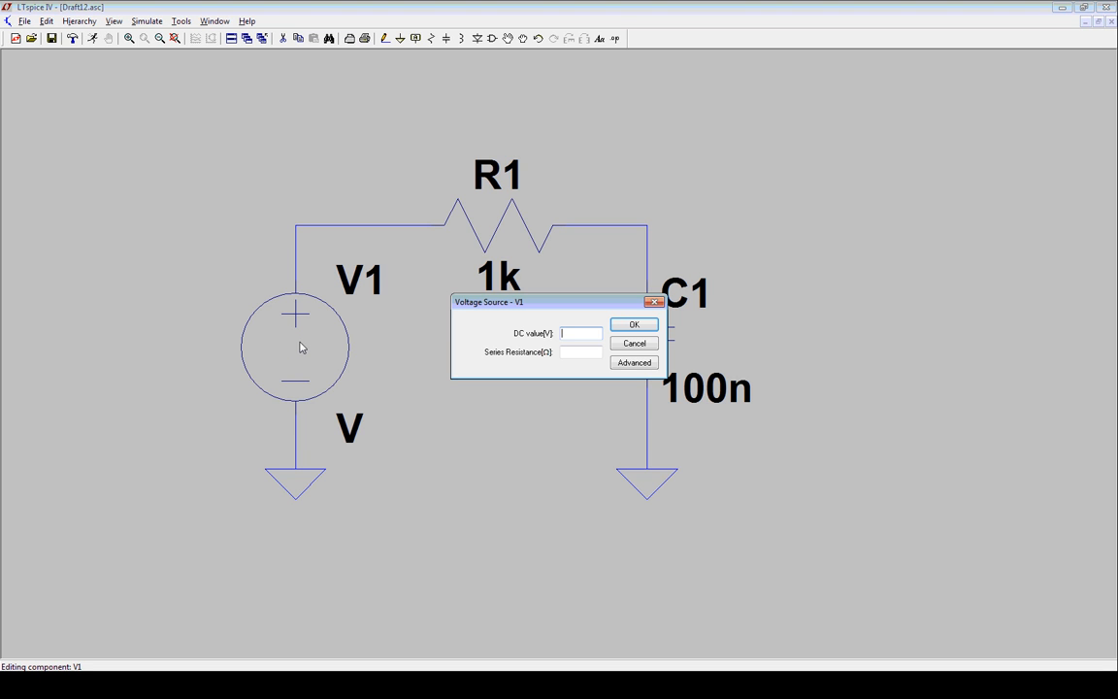
left_click(634, 363)
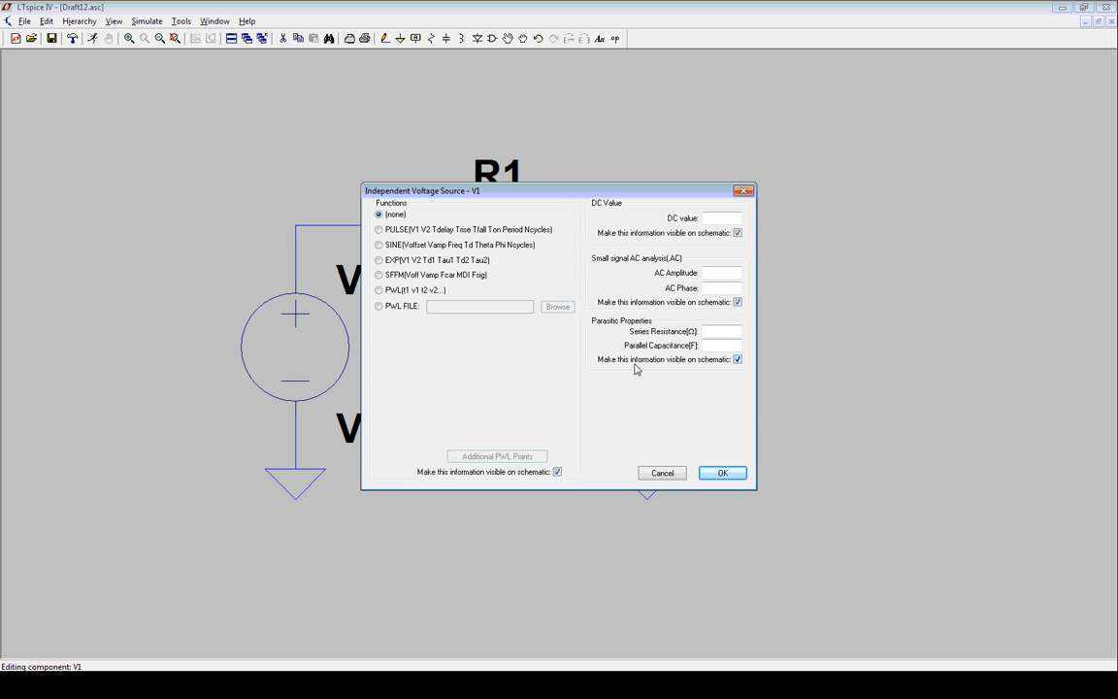
left_click(712, 218)
left_click(378, 246)
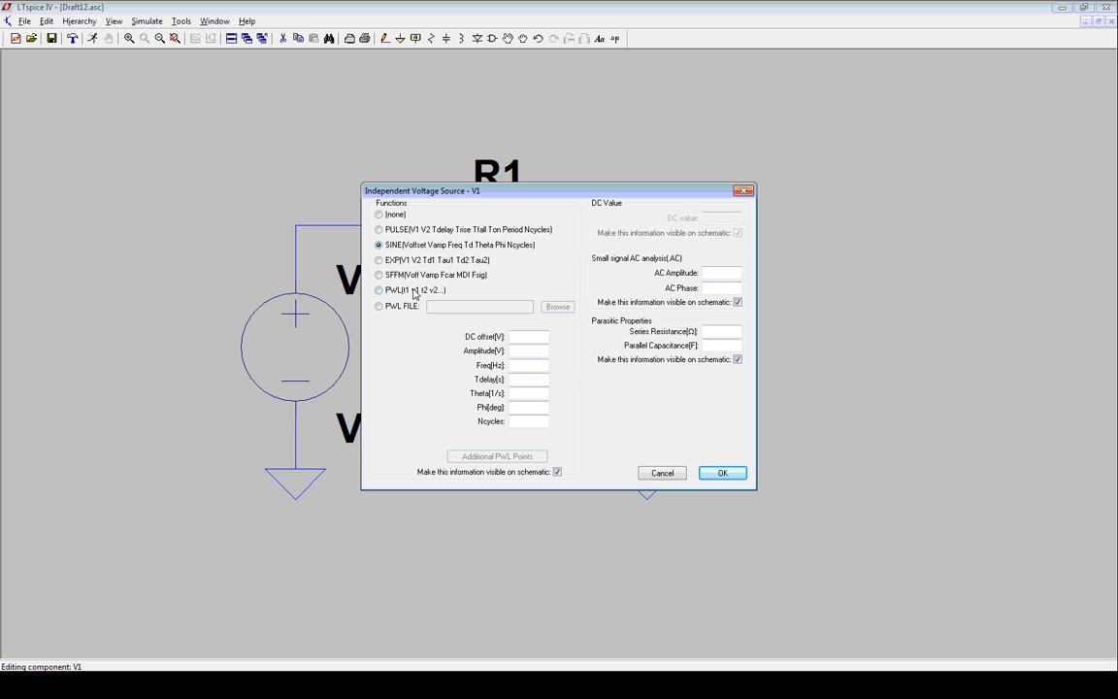
left_click(519, 352)
type("5")
key("Tab")
type("100")
left_click(722, 474)
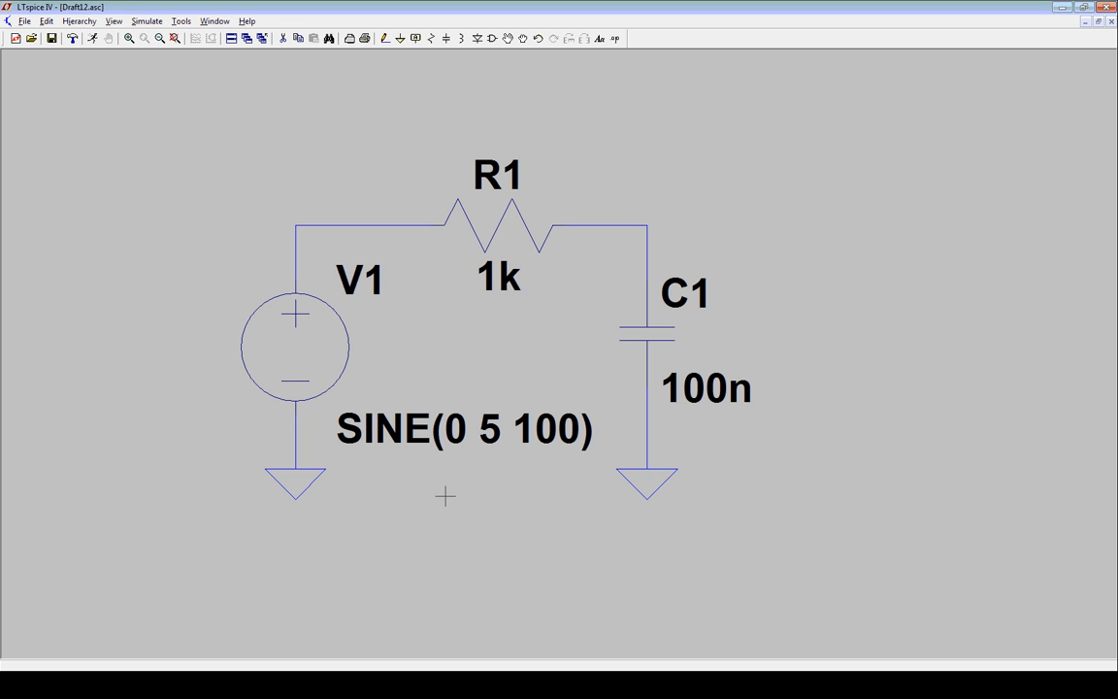
Step: Create a transient simulation command with a stop time of 100ms and place it below the circuit
left_click(149, 24)
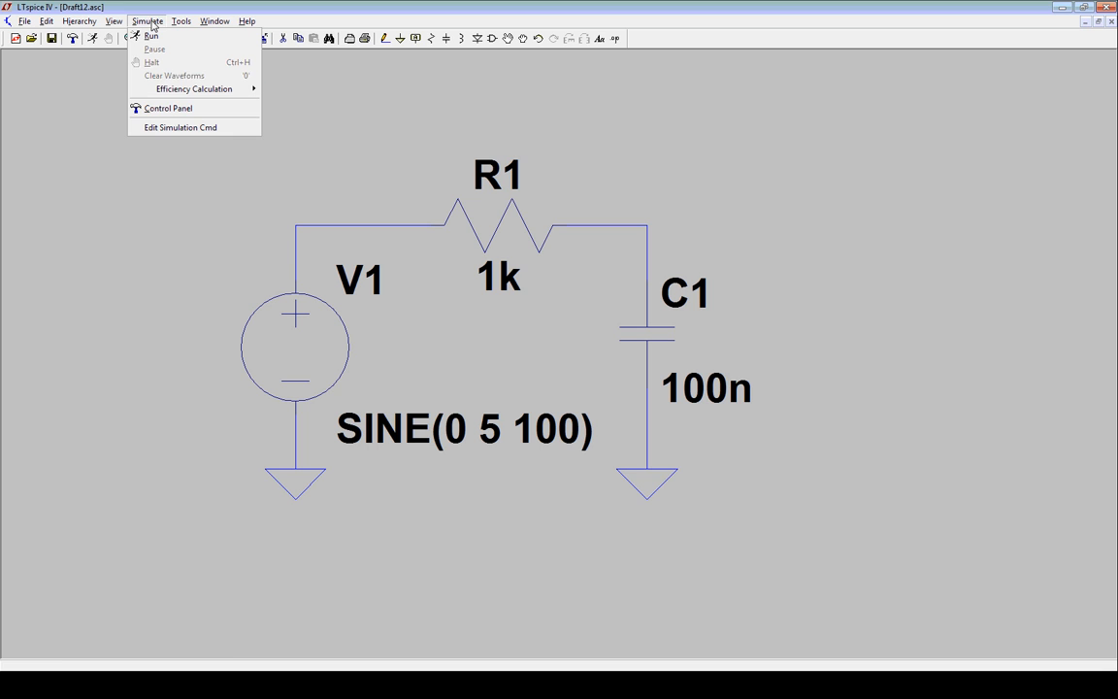
left_click(189, 130)
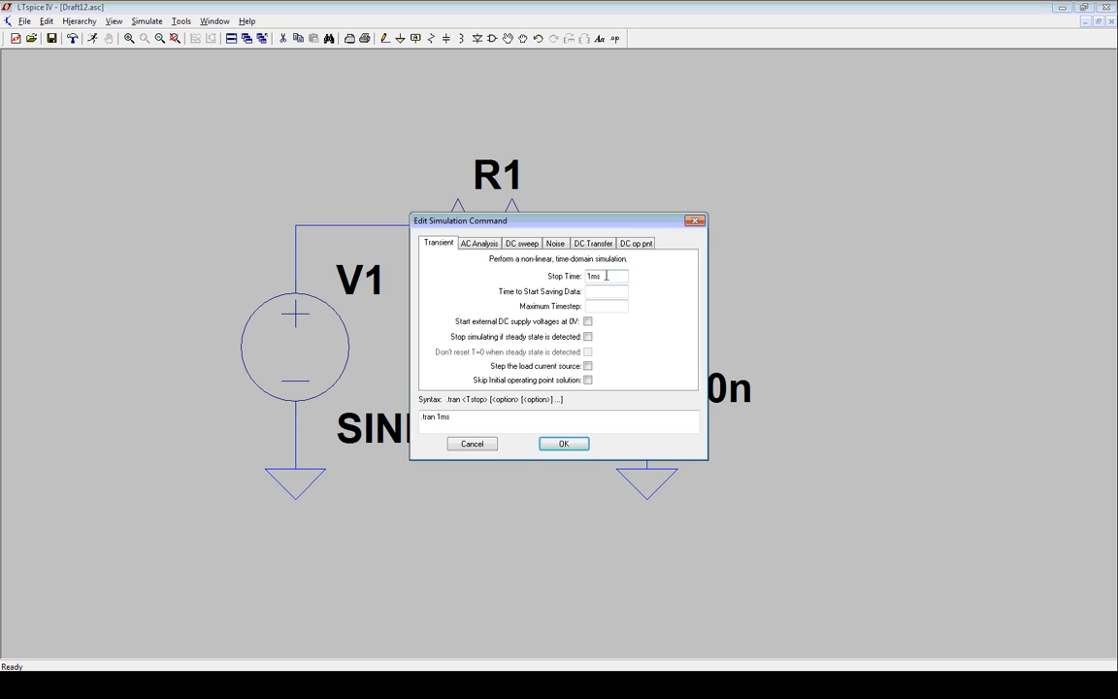
left_click_drag(609, 277, 586, 278)
type("100ms")
left_click(570, 445)
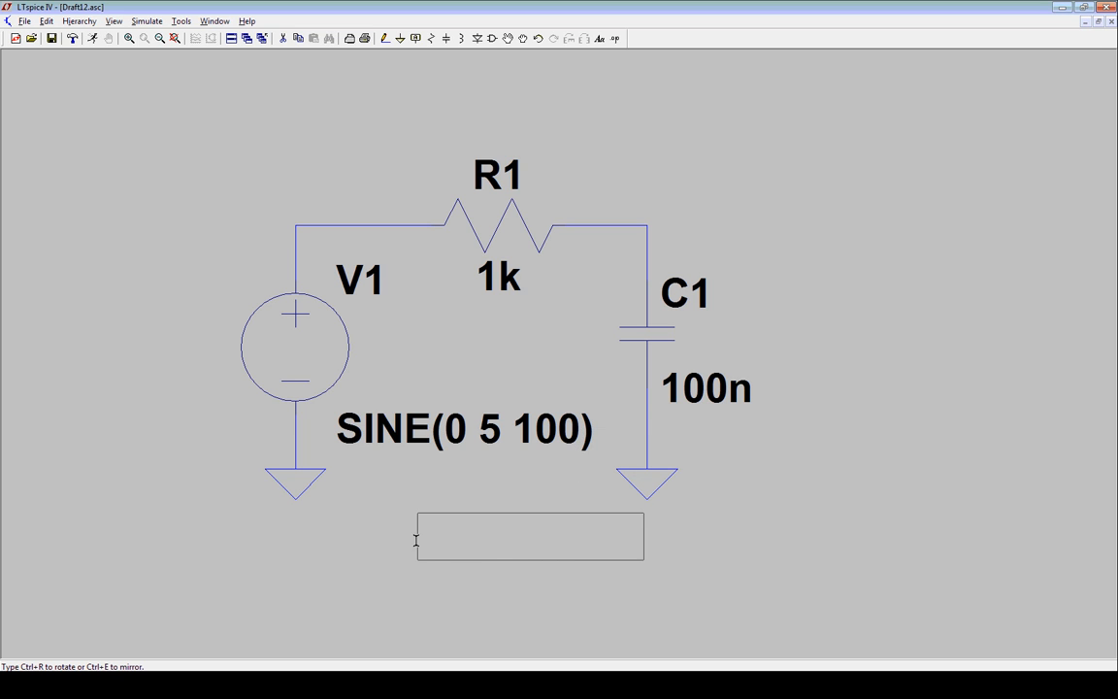
left_click(352, 539)
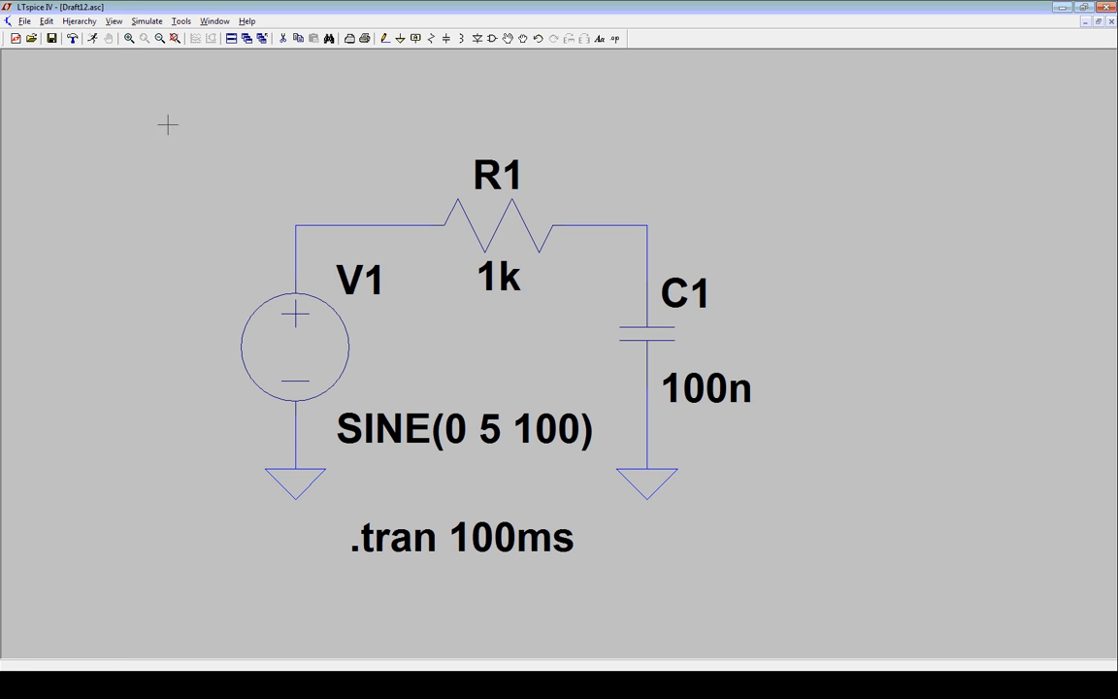
Step: Run the simulation and plot the voltages at the nodes on both sides of resistor R1
left_click(93, 38)
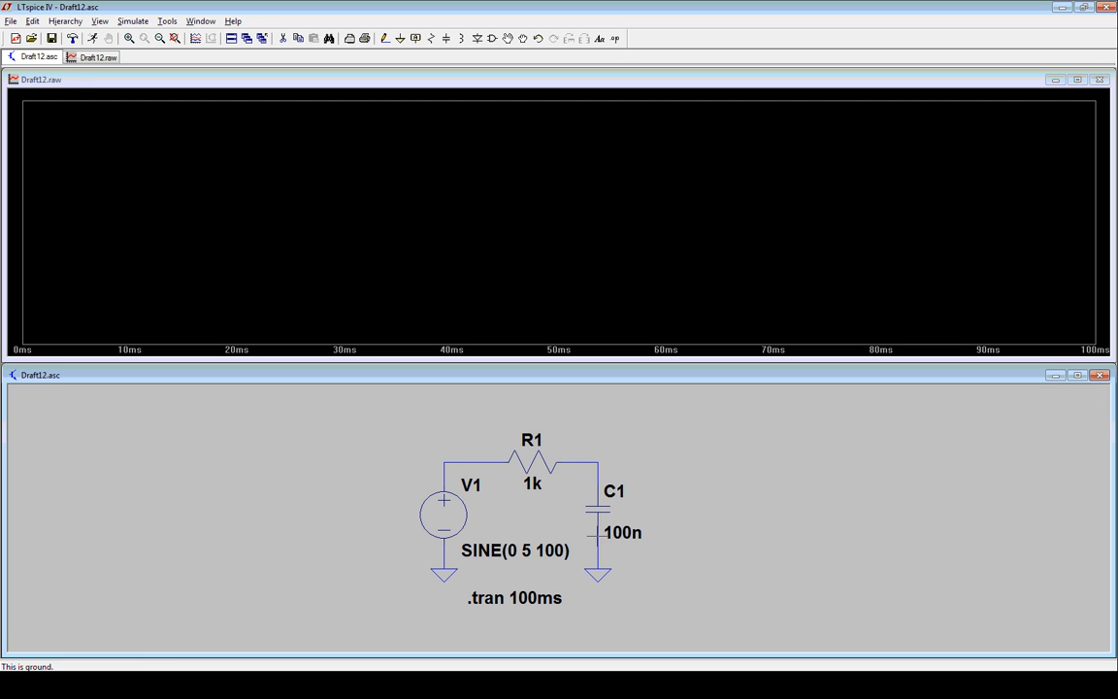
left_click(463, 456)
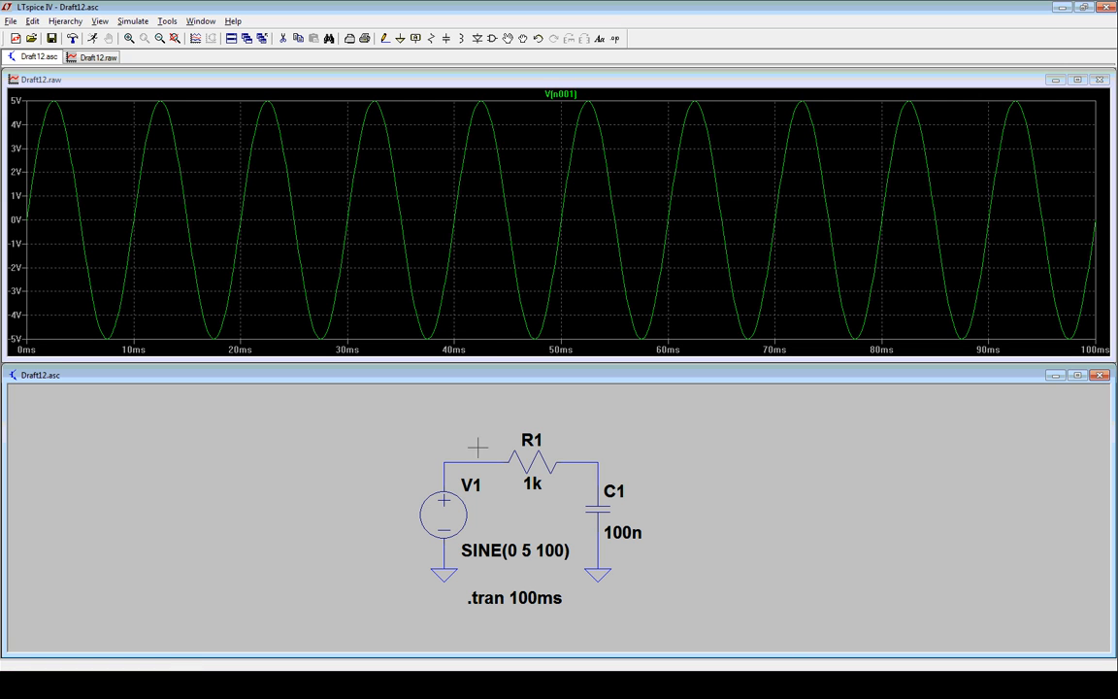
left_click(588, 460)
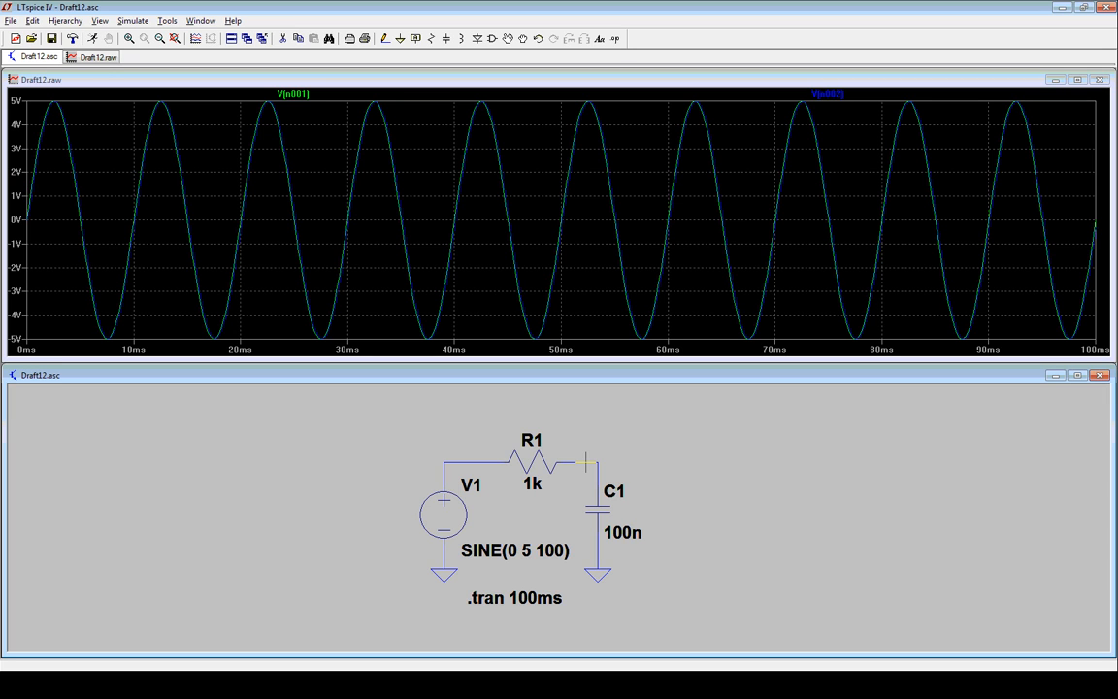
Step: Set V1's sine frequency to 1k, rerun the simulation and examine a few cycles of both waveforms
right_click(444, 509)
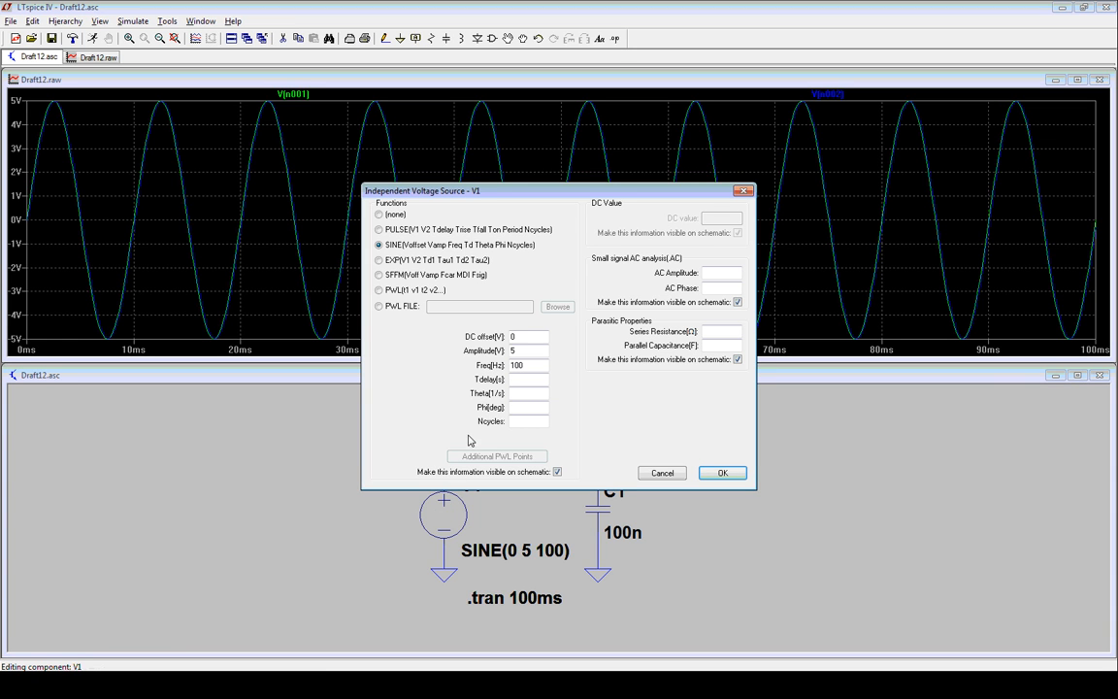
key("Tab")
type("1k")
left_click(735, 473)
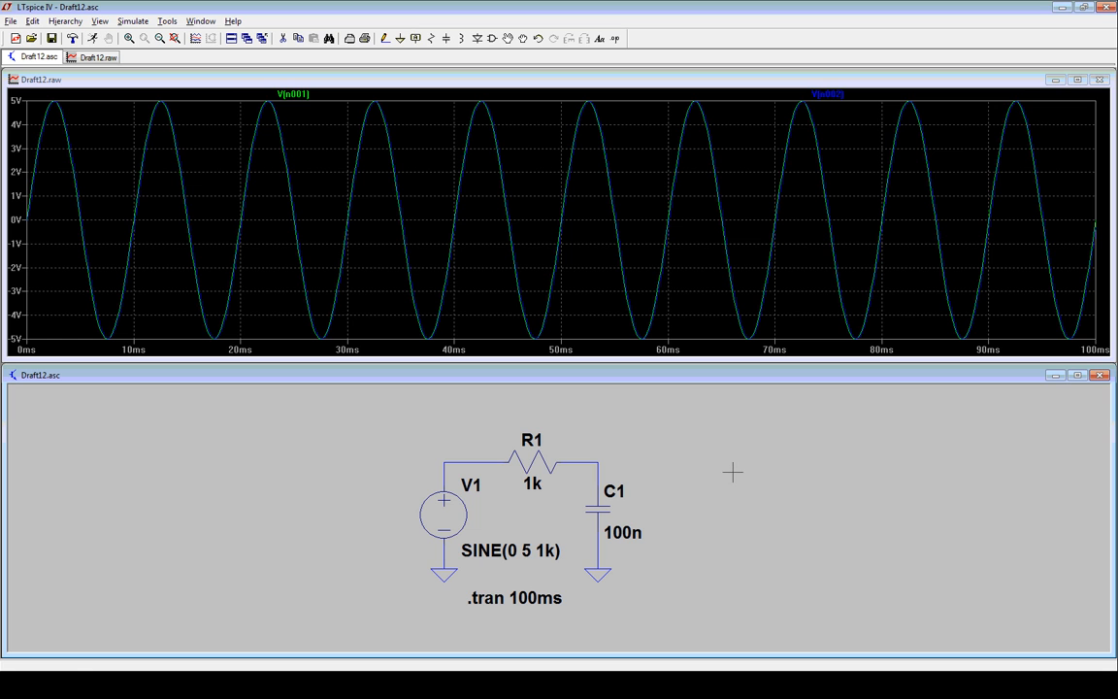
left_click(95, 38)
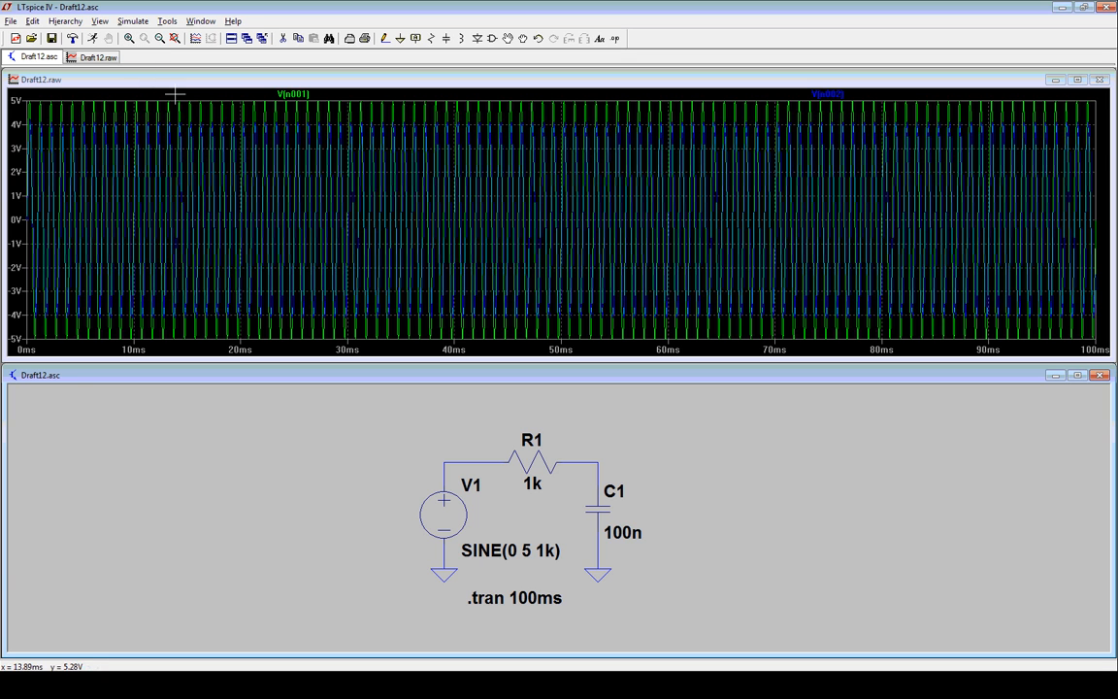
left_click_drag(175, 94, 238, 353)
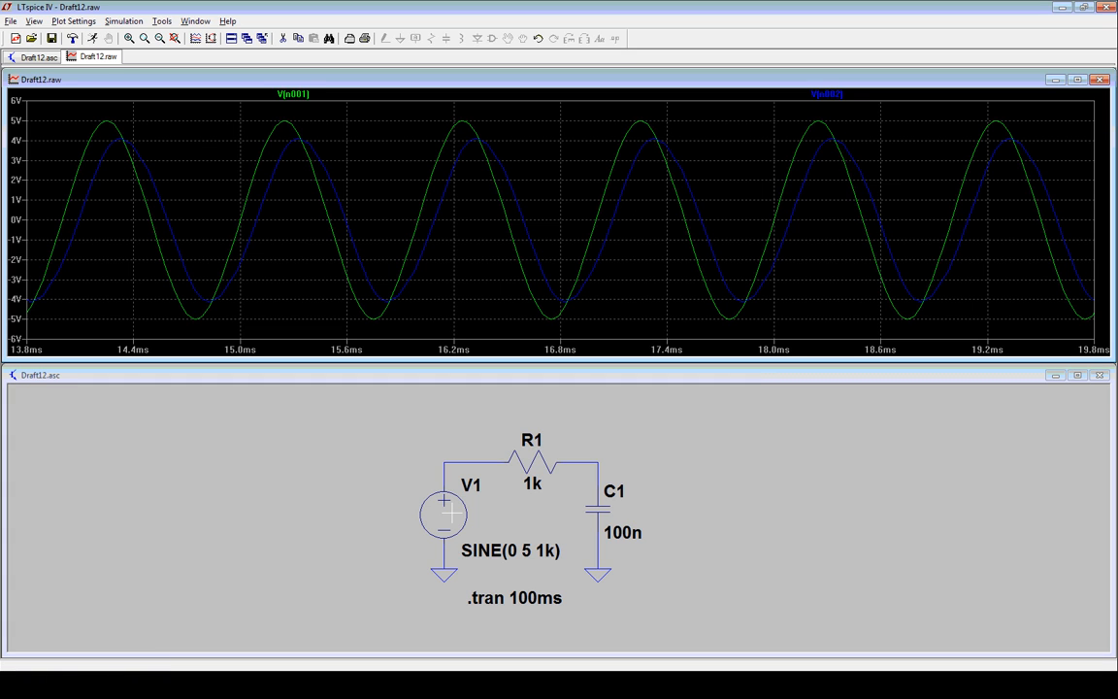
Step: Set the sine frequency of voltage source V1 to 10k
left_click(450, 511)
right_click(451, 512)
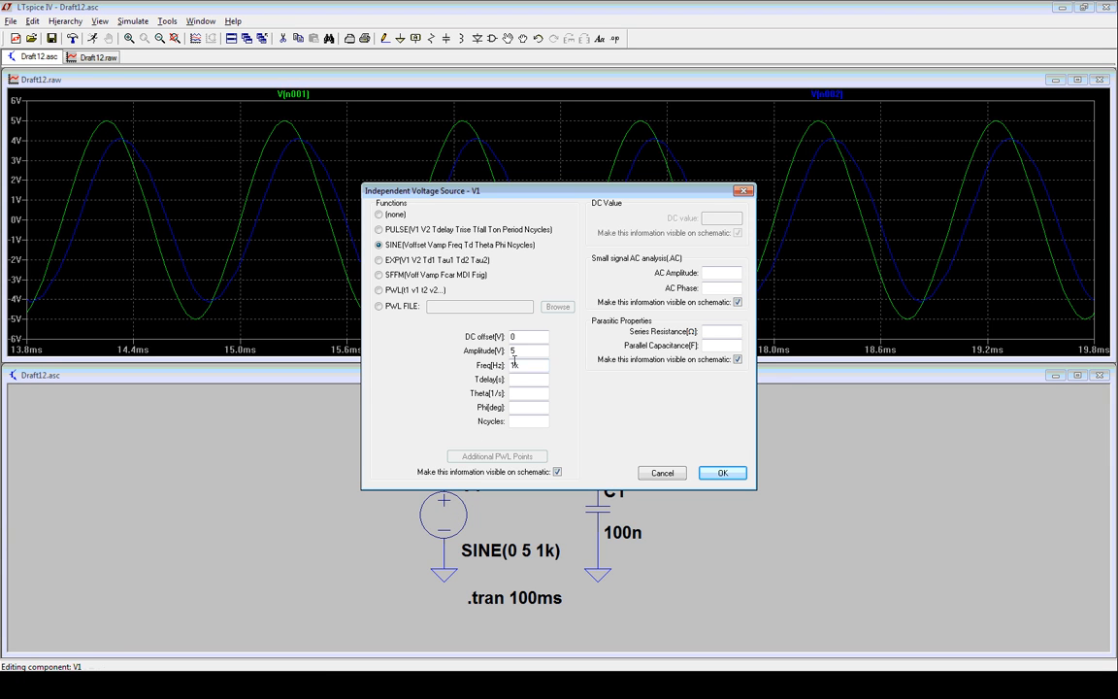
left_click(514, 365)
type("0")
left_click(720, 472)
Step: Set the transient simulation's stop time to 1ms and rerun the simulation
right_click(451, 599)
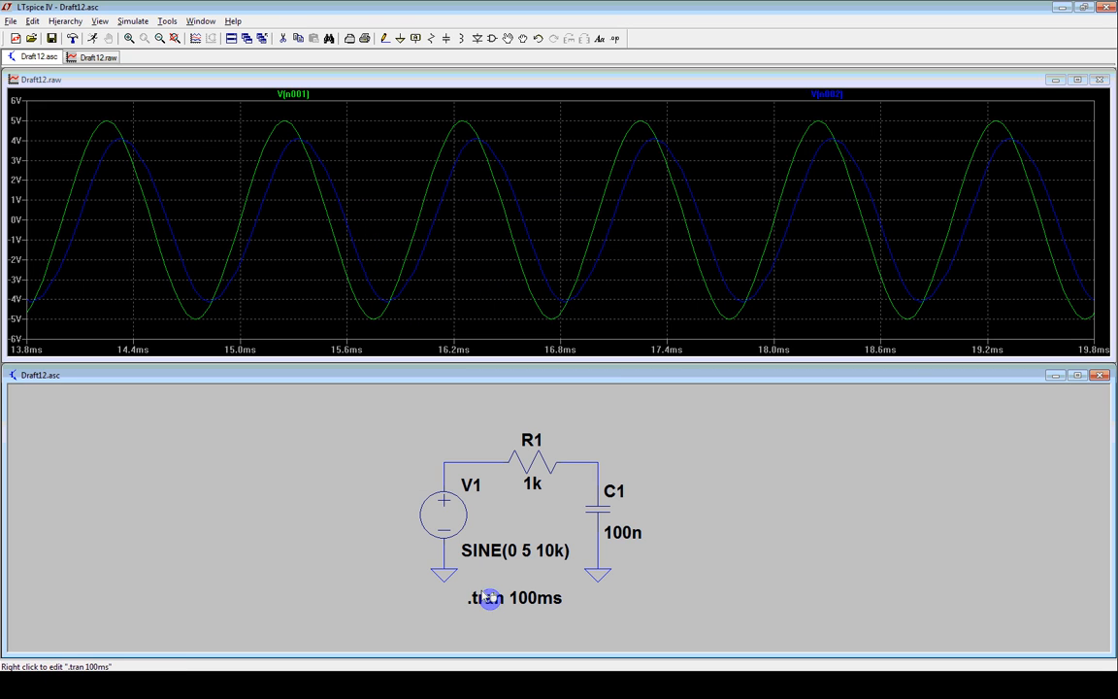
left_click(595, 276)
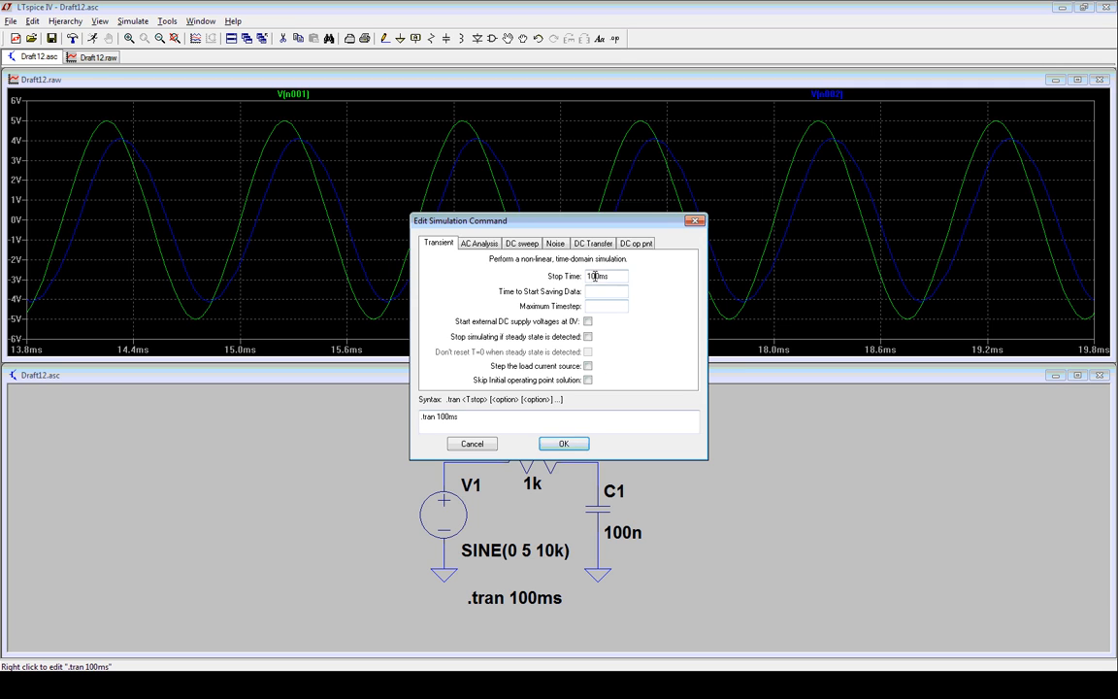
key("BackSpace")
key("BackSpace")
left_click(562, 445)
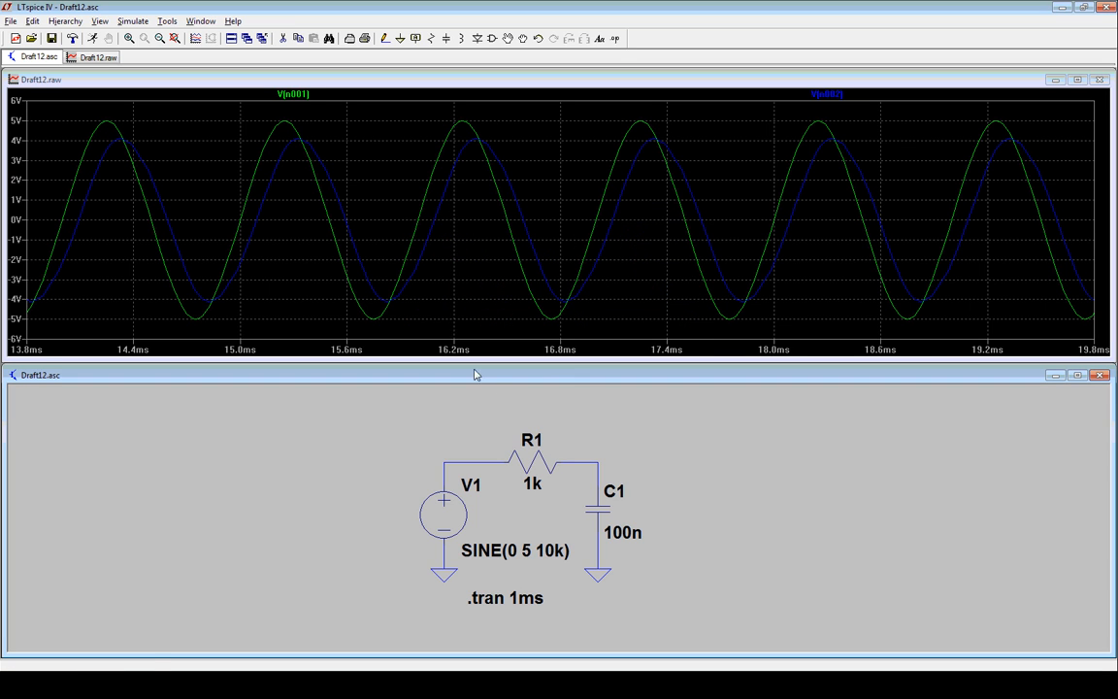
left_click(93, 39)
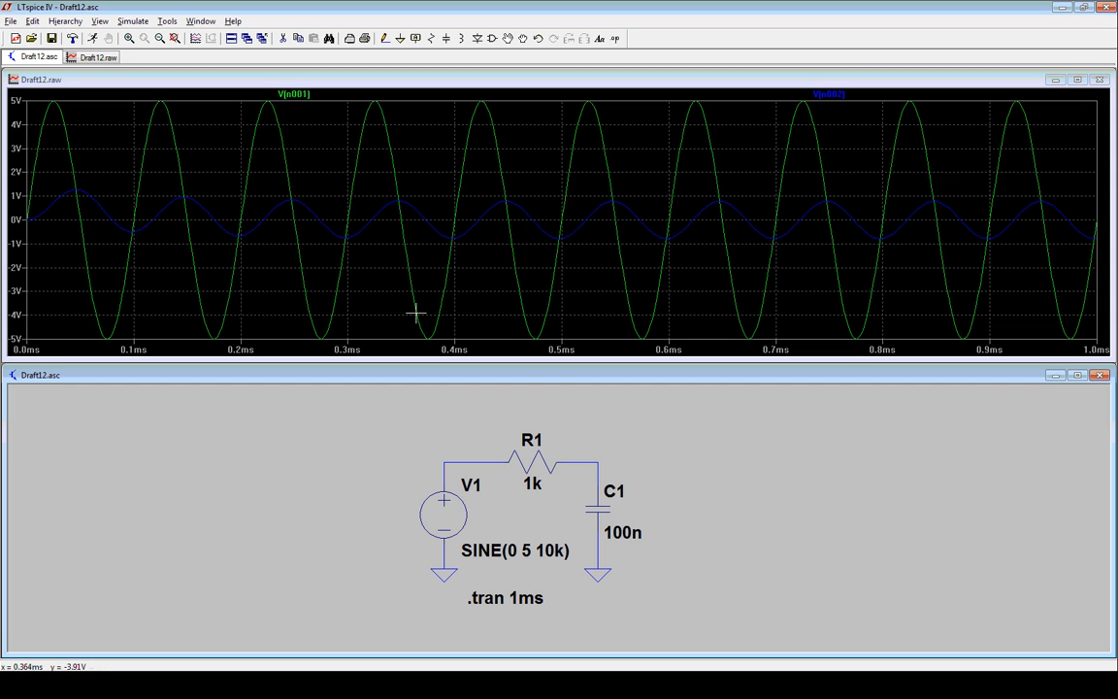
Step: Attach the 1st & 2nd cursors to V(n001), measure between two neighbouring peaks, and close the cursor readout
left_click(316, 224)
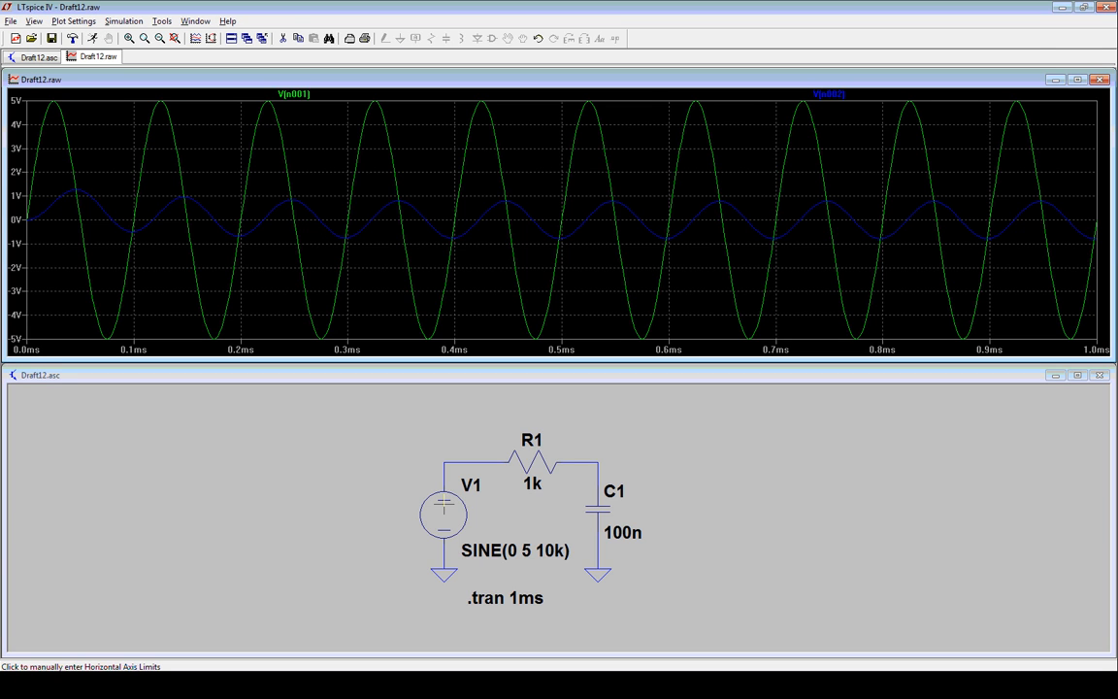
right_click(308, 94)
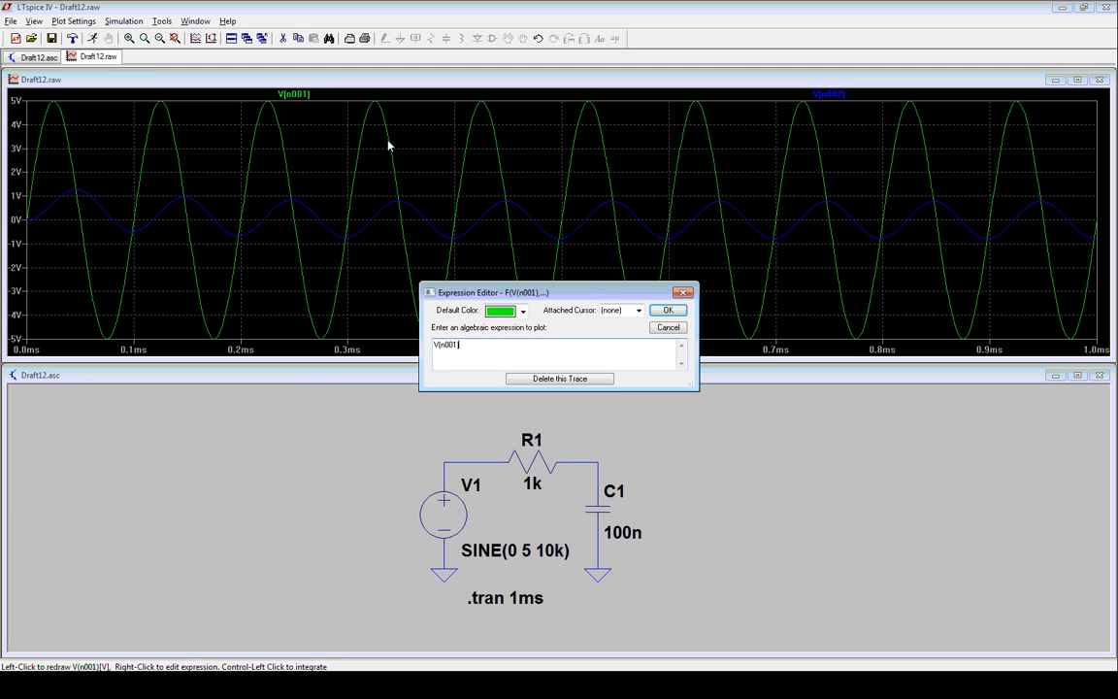
left_click(639, 310)
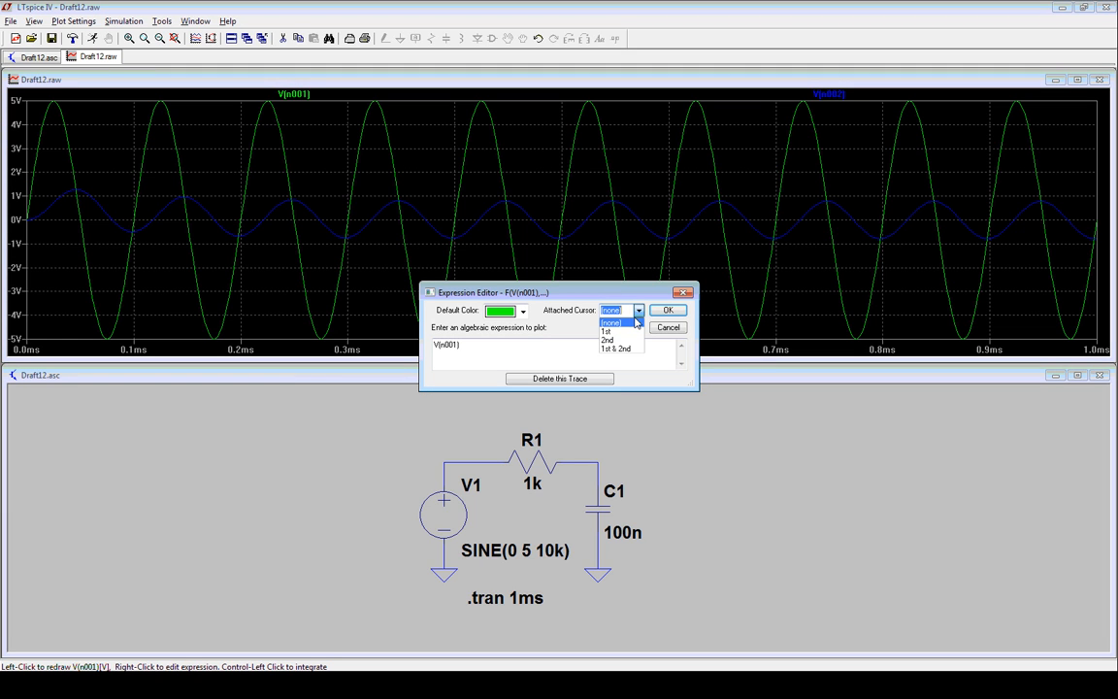
left_click(615, 348)
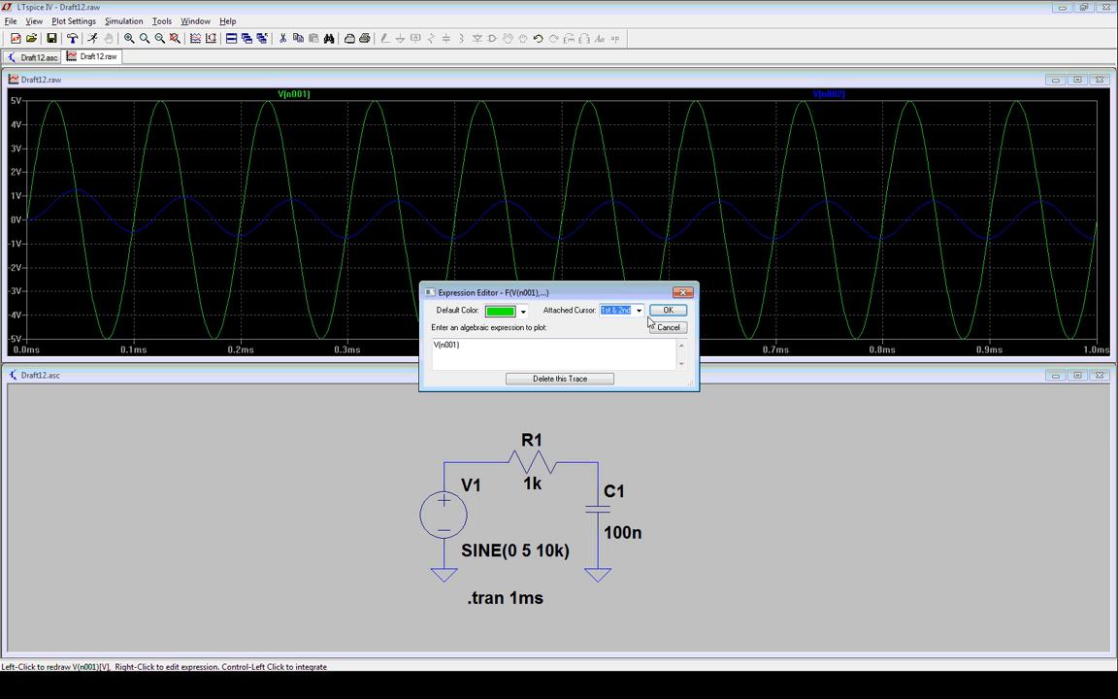
left_click(667, 311)
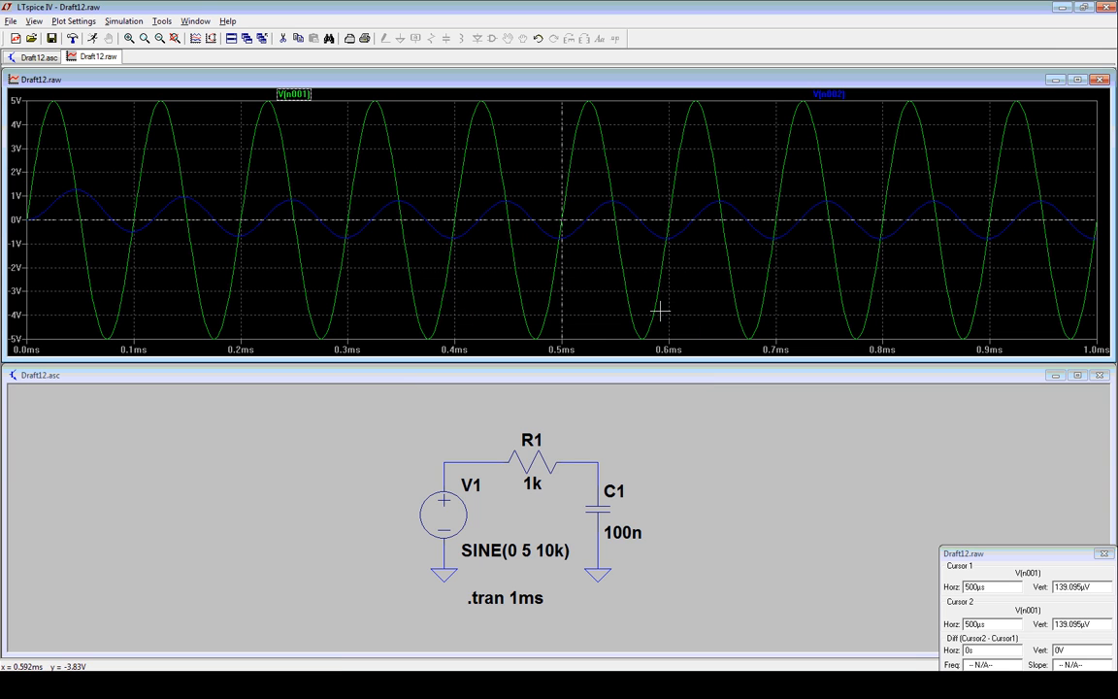
left_click_drag(562, 194, 481, 189)
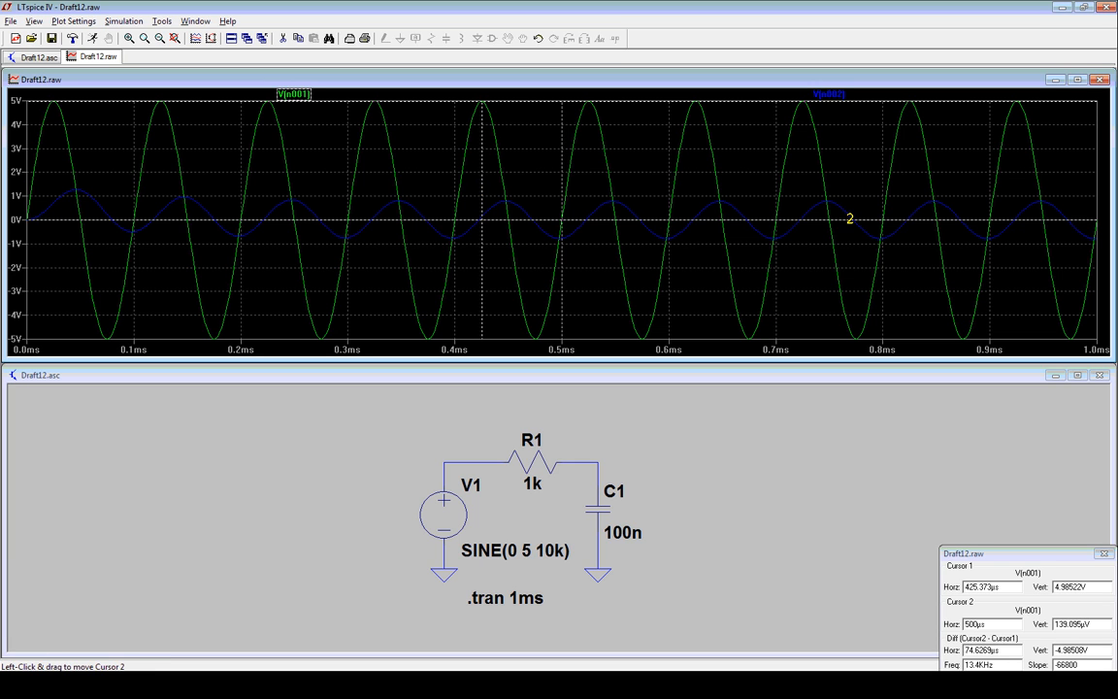
left_click_drag(850, 220, 589, 195)
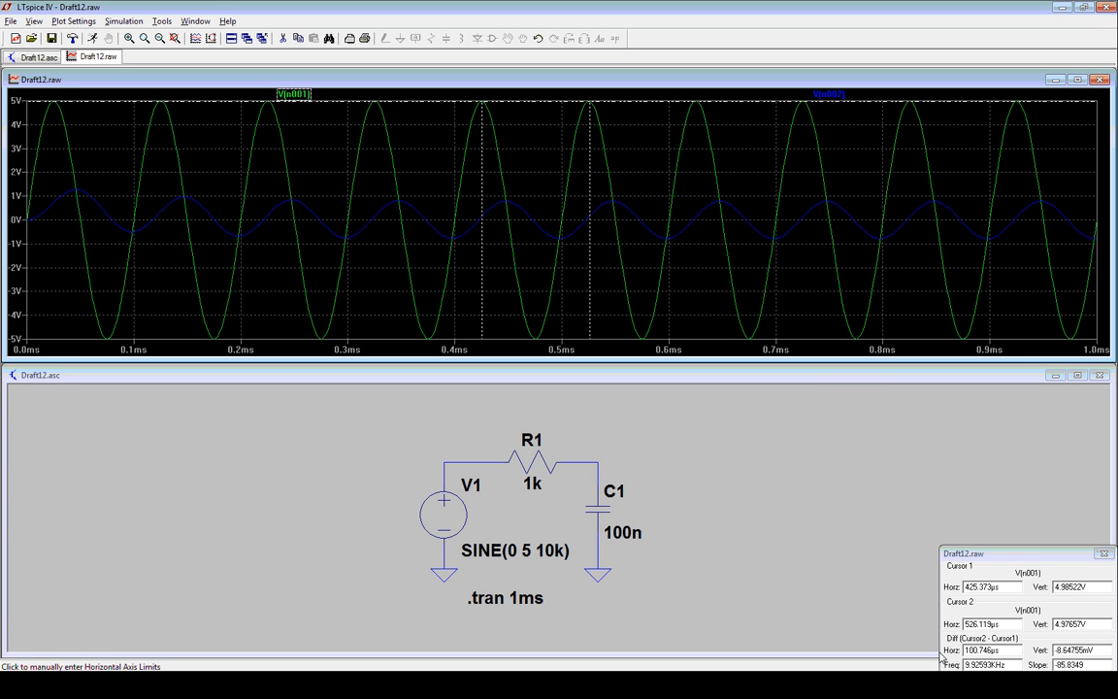
left_click(1103, 554)
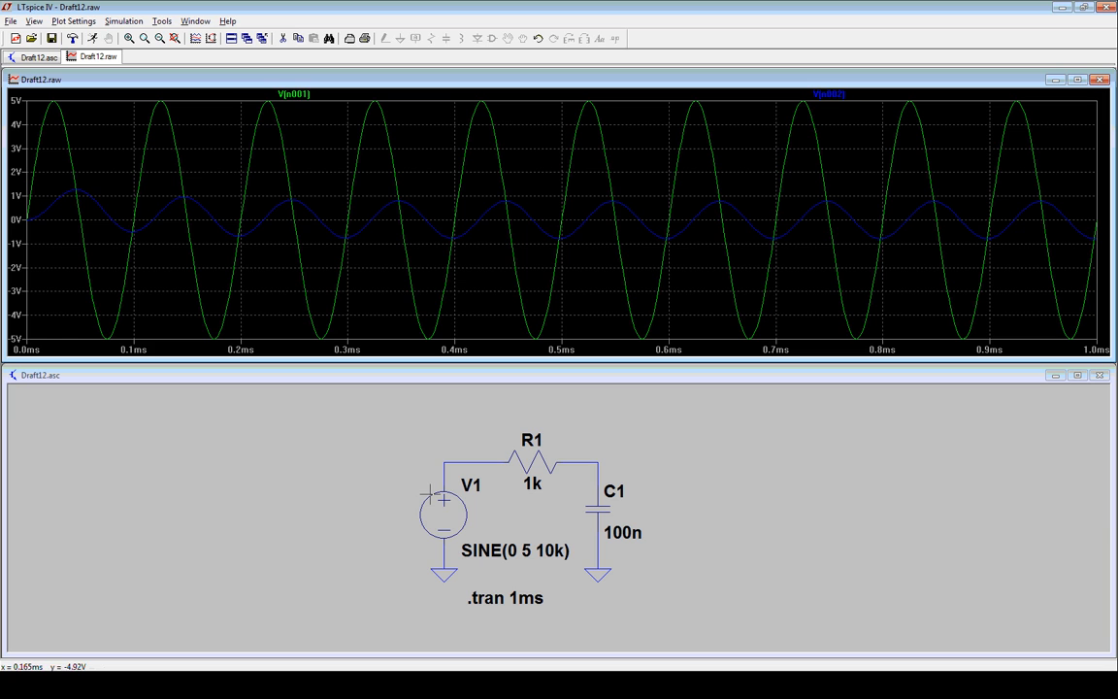
Step: Set up an octave AC analysis with 10 points per octave from 10 to 100k and place its directive below the .tran text
left_click(358, 376)
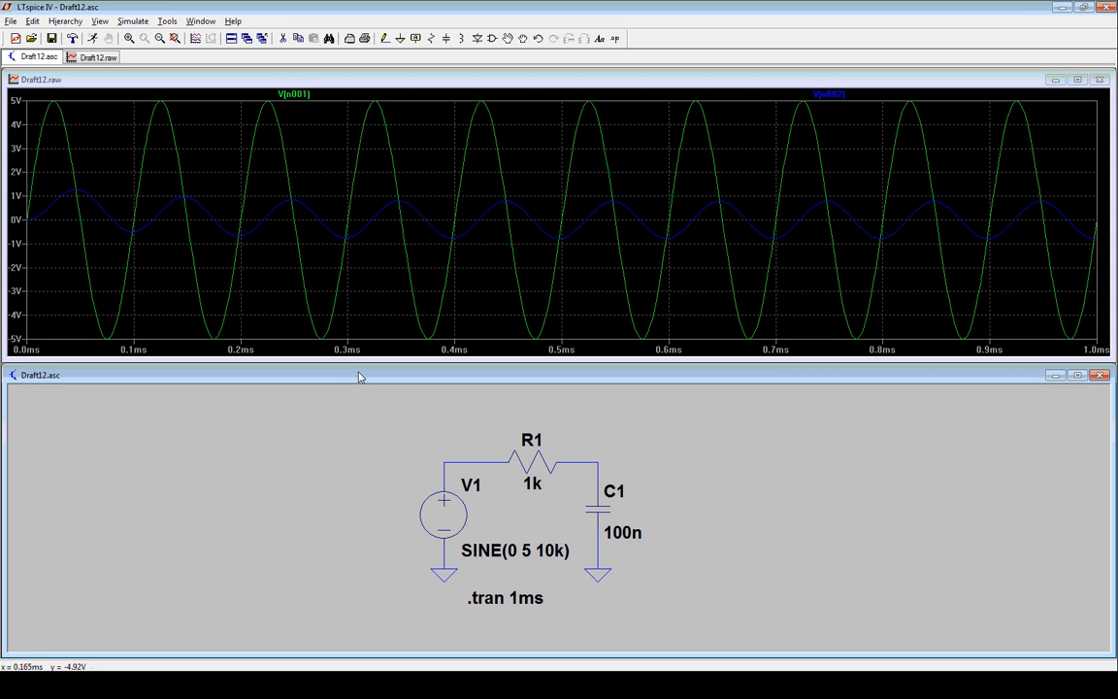
left_click(126, 21)
left_click(146, 127)
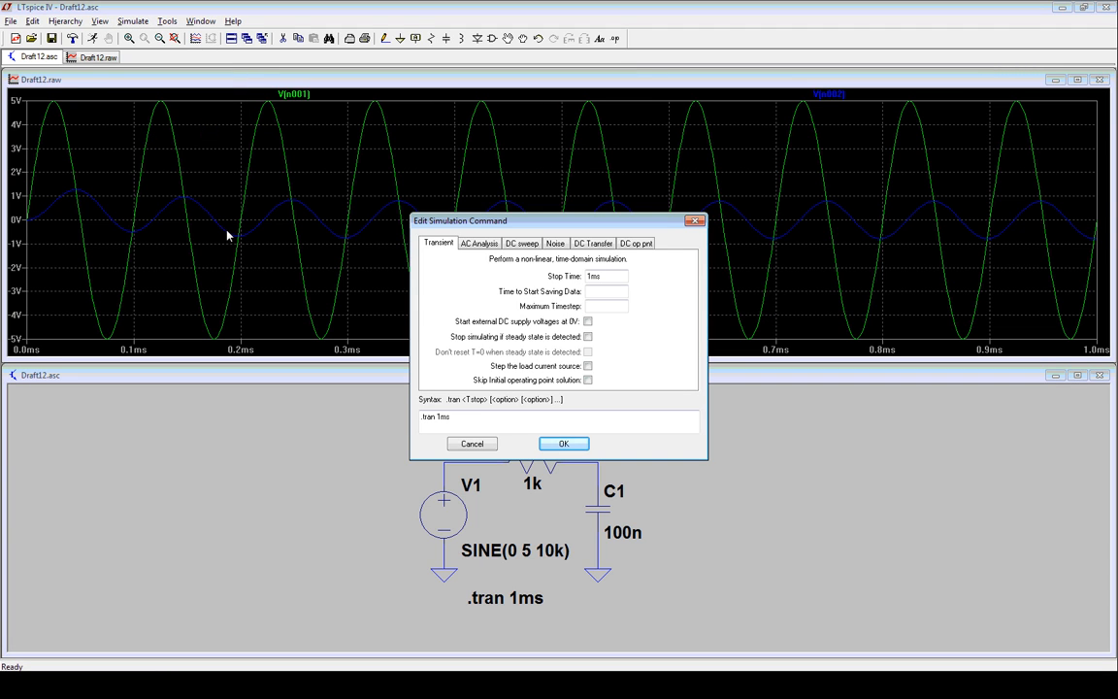
left_click(479, 243)
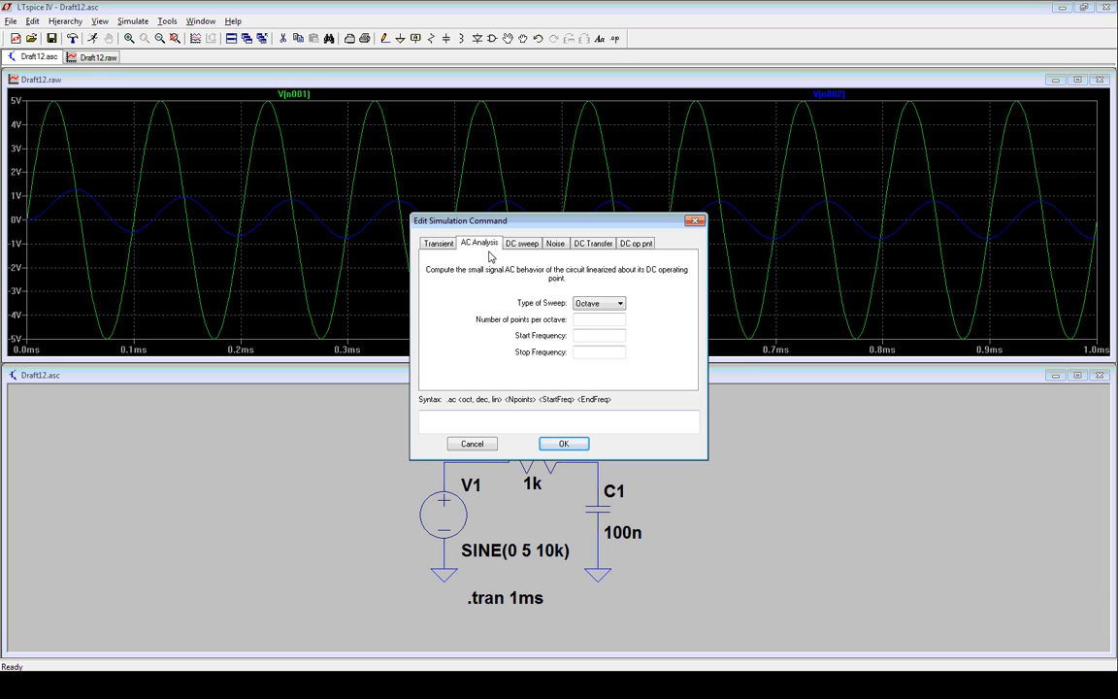
left_click(581, 336)
type("10")
left_click(582, 352)
type("100k")
left_click(584, 319)
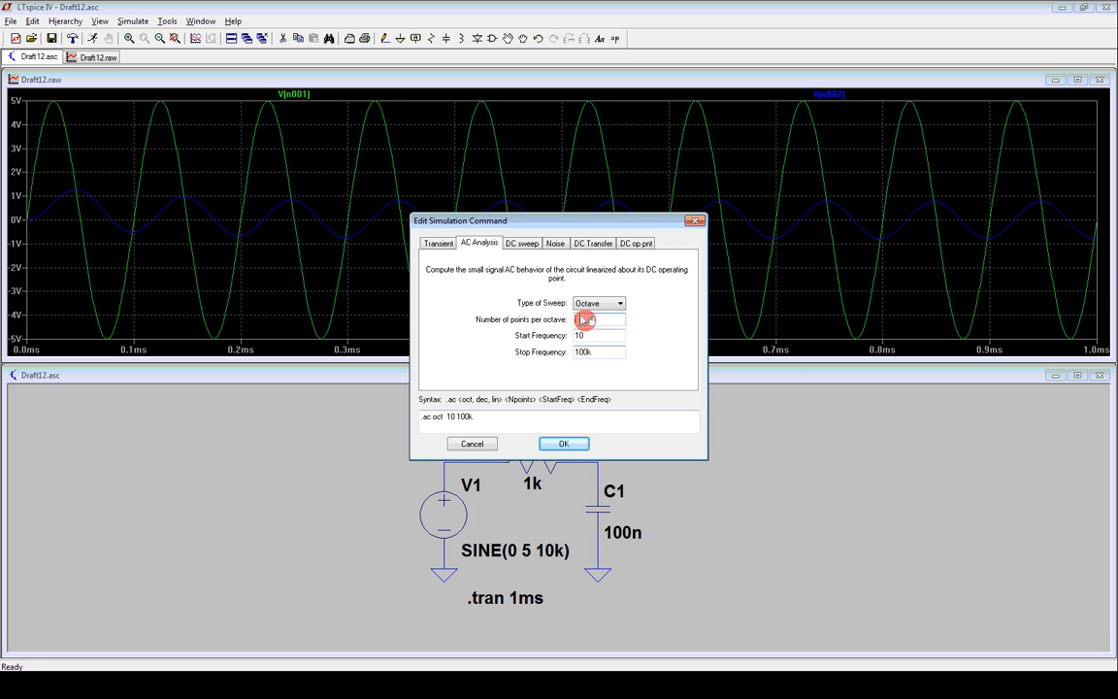
type("10")
left_click(574, 443)
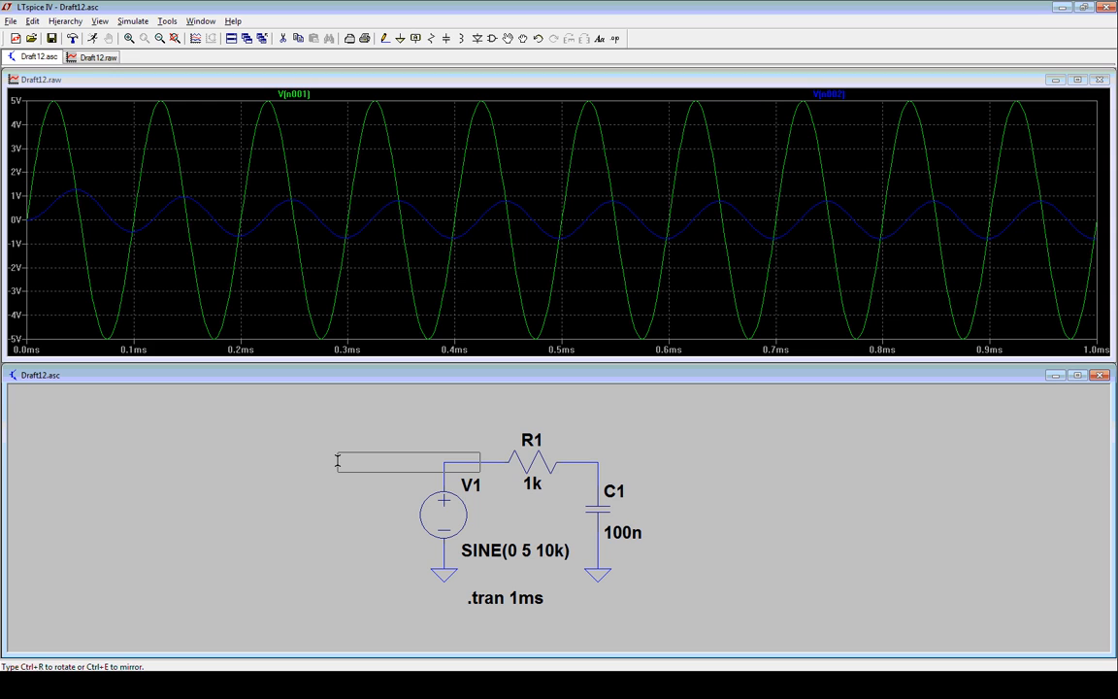
left_click(467, 621)
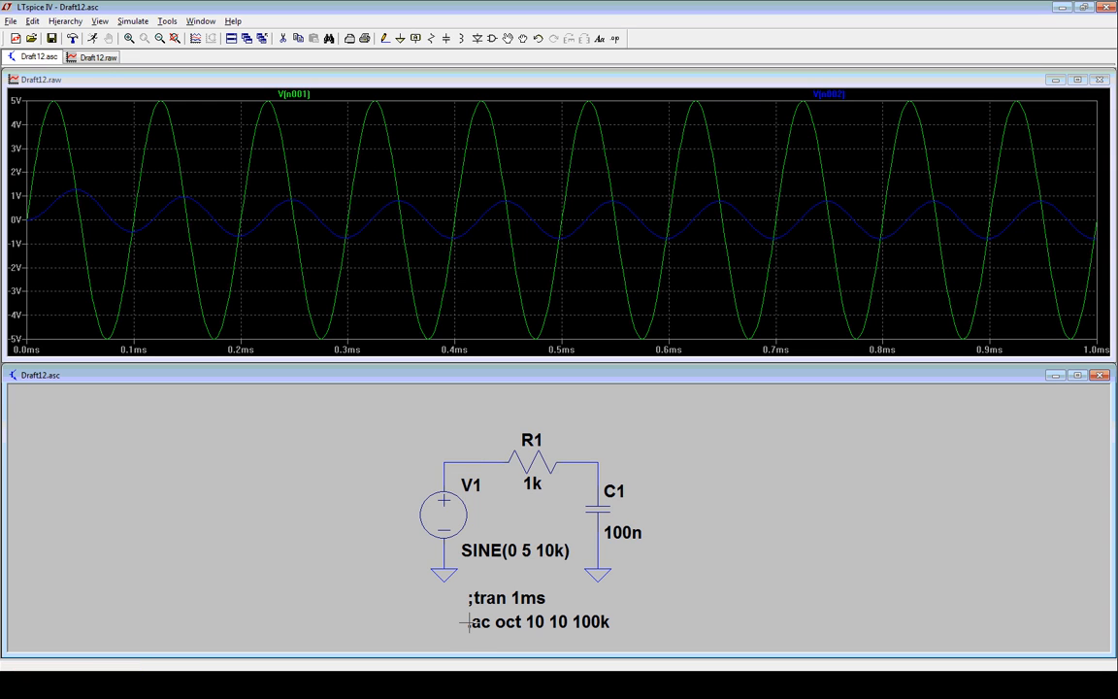
Step: Change the value of voltage source V1 to AC 1 and run the simulation
right_click(474, 550)
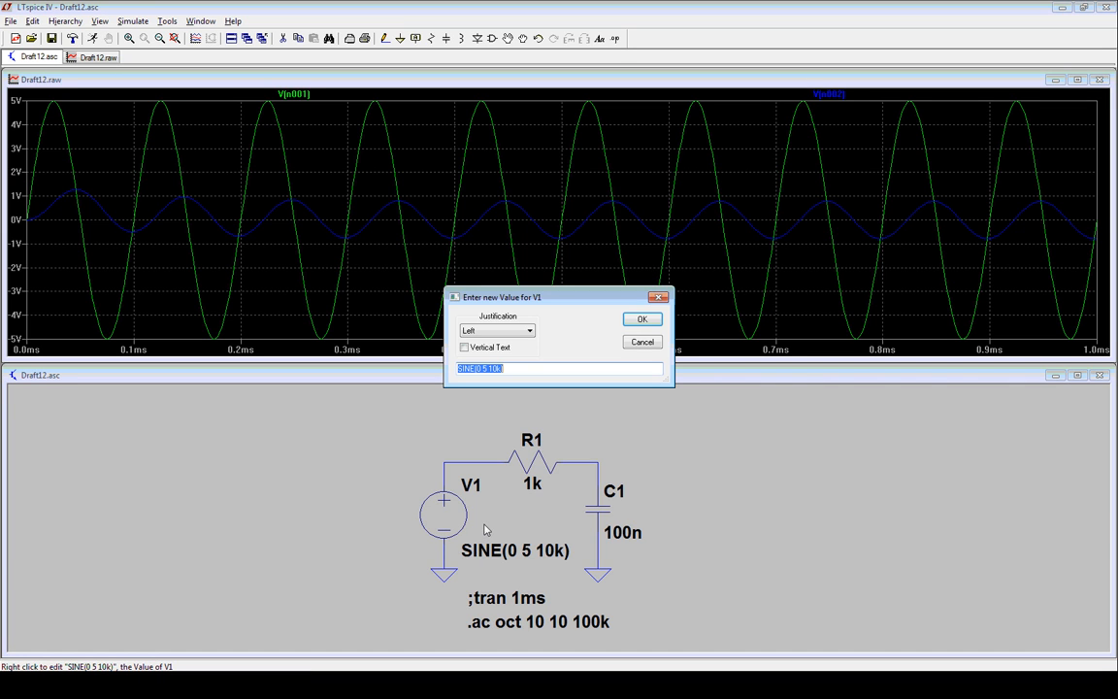
type("AC 1")
left_click(633, 321)
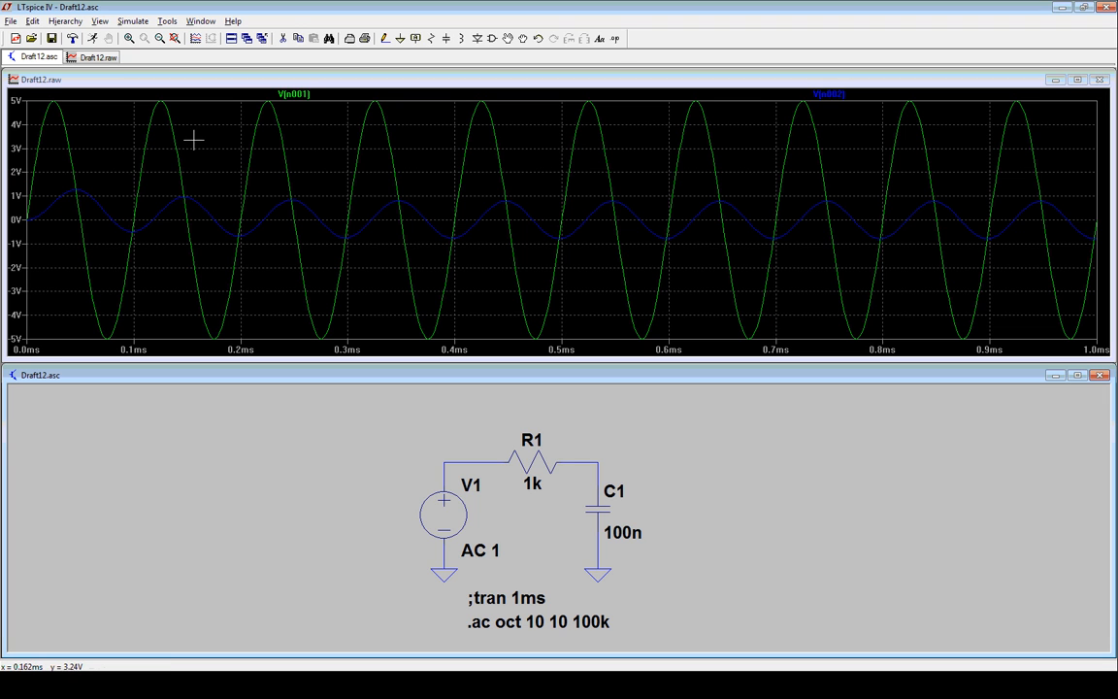
left_click(93, 40)
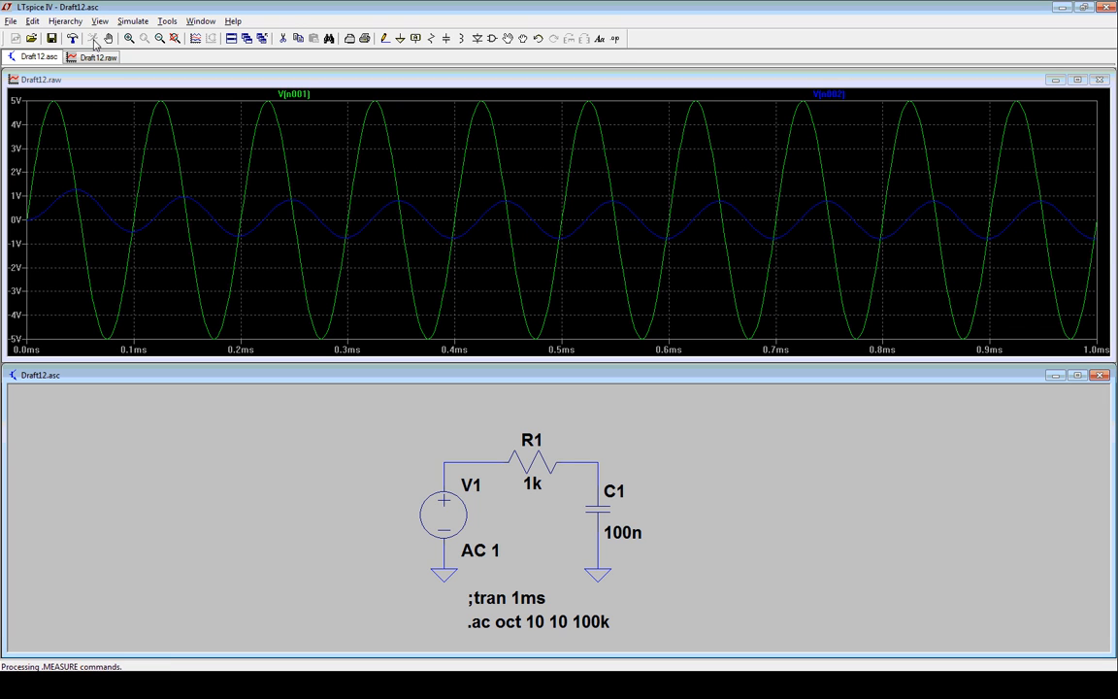